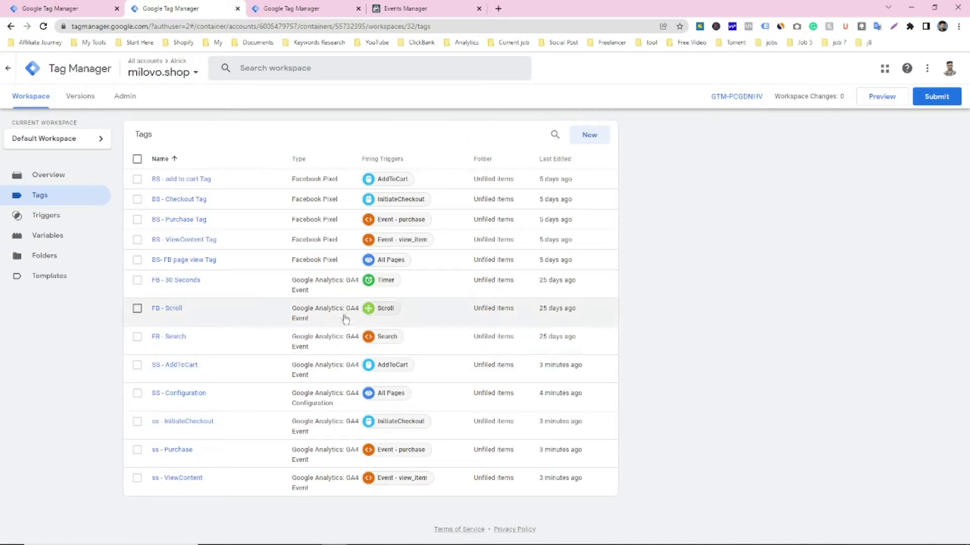
Tick the BS- FB page view and SS - Configuration tags, then open the FB tag's Event ID variable chooser
{"action": "left_click", "coordinate": [137, 260]}
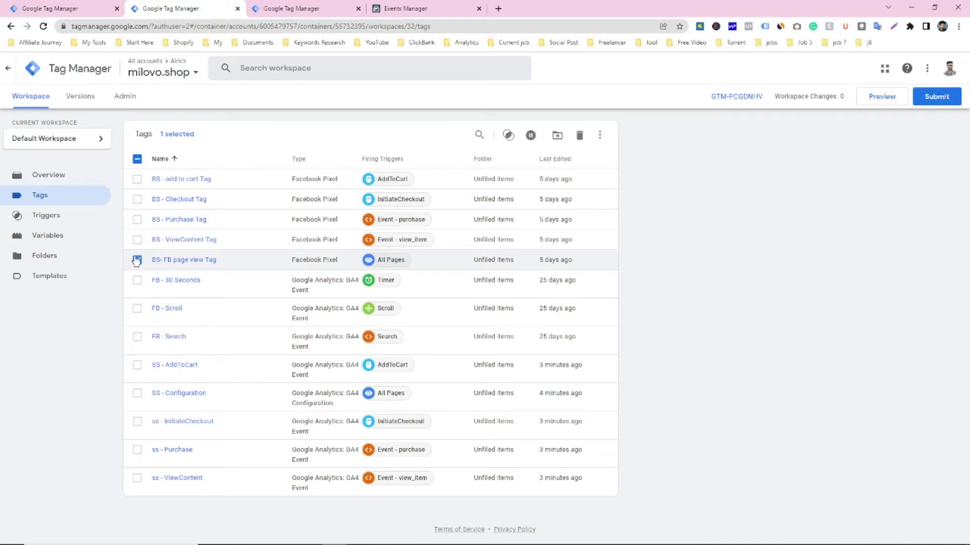
{"action": "left_click", "coordinate": [136, 393]}
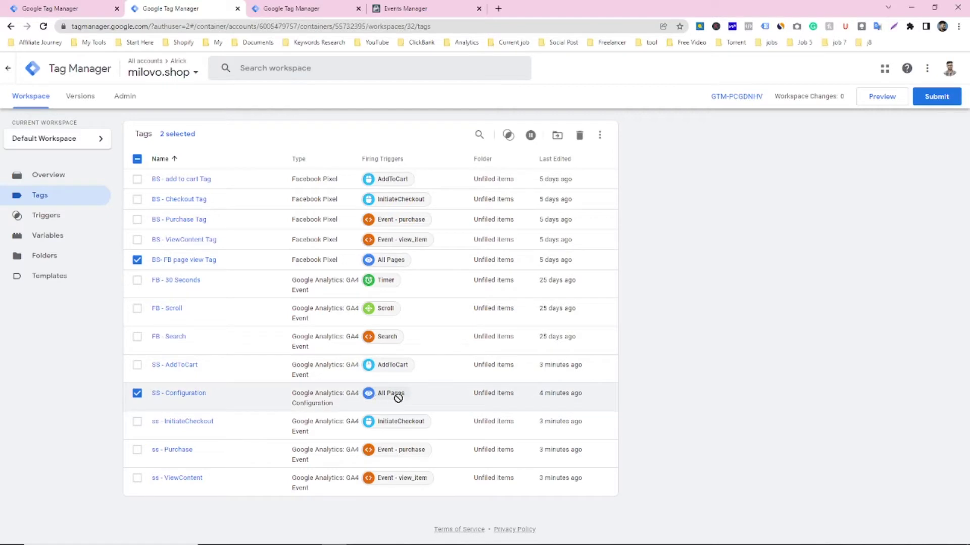
{"action": "left_click", "coordinate": [201, 266]}
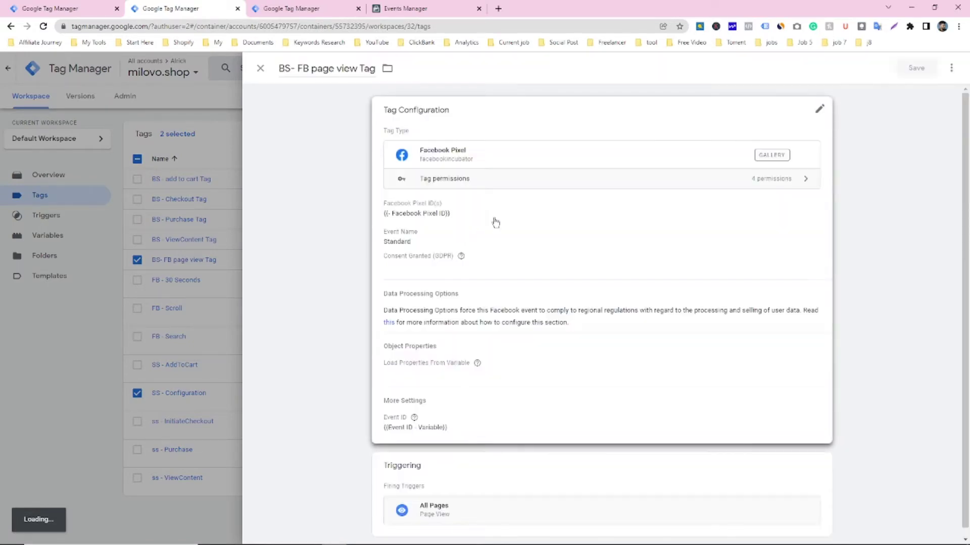
{"action": "scroll", "coordinate": [480, 272], "scroll_direction": "down", "scroll_amount": 2}
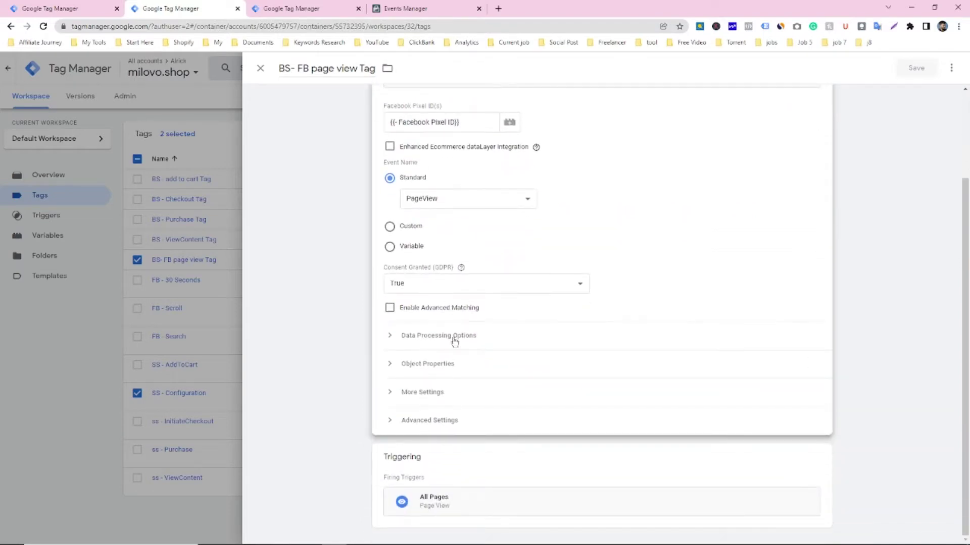
{"action": "left_click", "coordinate": [424, 394]}
{"action": "scroll", "coordinate": [476, 347], "scroll_direction": "down", "scroll_amount": 2}
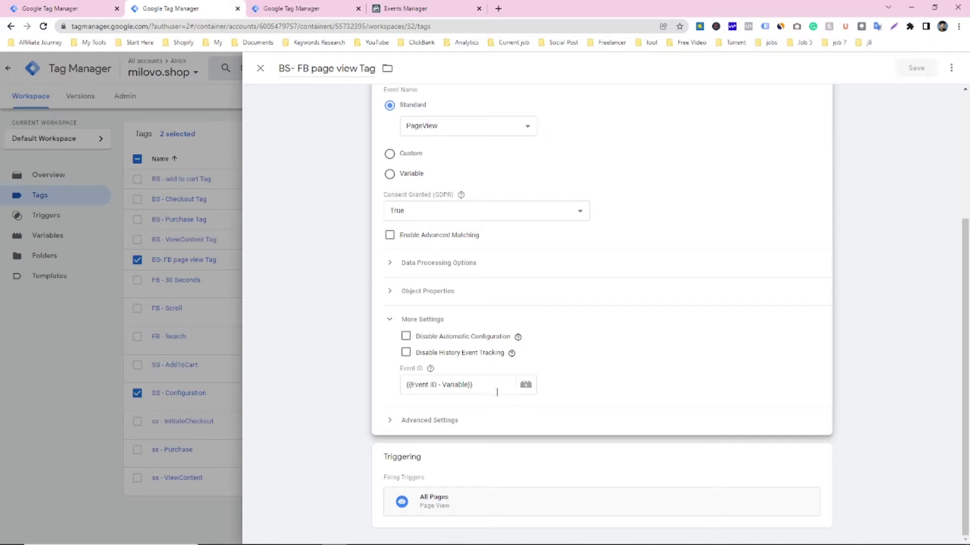
{"action": "left_click", "coordinate": [525, 390]}
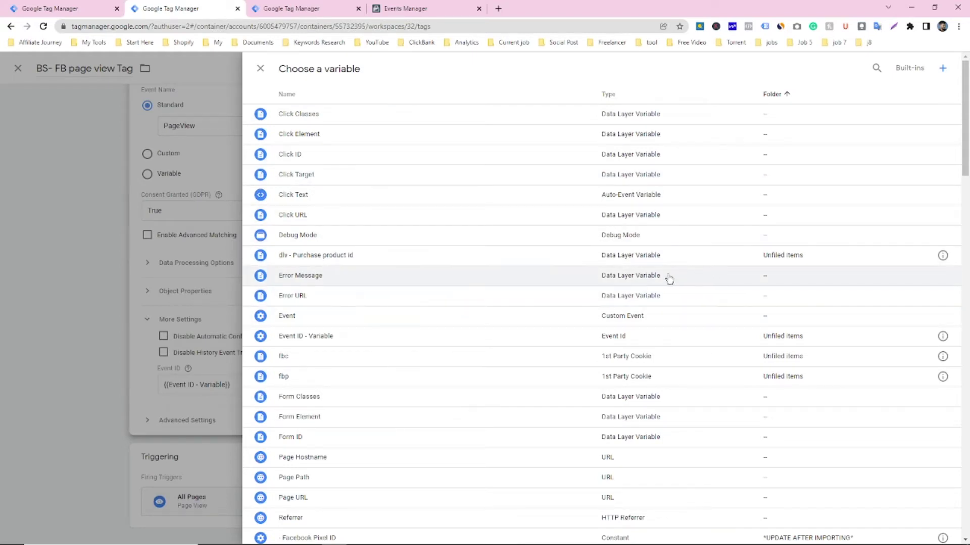
Start a new variable and search the Community Template Gallery for 'eve'
{"action": "scroll", "coordinate": [525, 247], "scroll_direction": "down", "scroll_amount": 2}
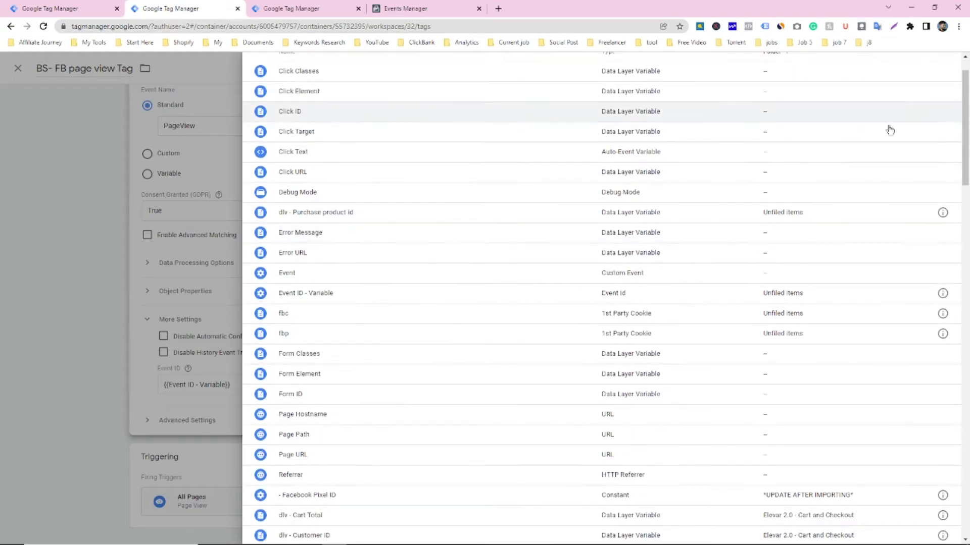
{"action": "scroll", "coordinate": [903, 111], "scroll_direction": "up", "scroll_amount": 2}
{"action": "left_click", "coordinate": [941, 71]}
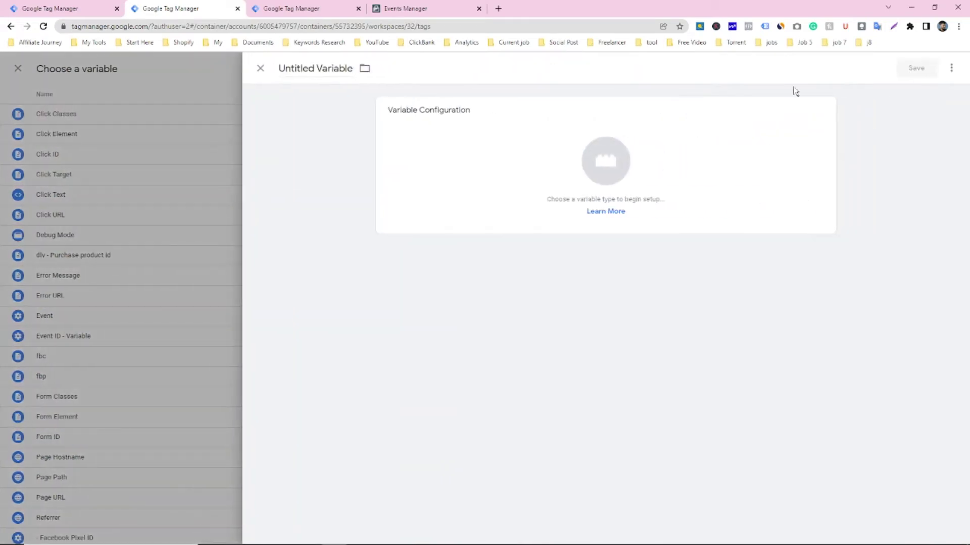
{"action": "left_click", "coordinate": [536, 162]}
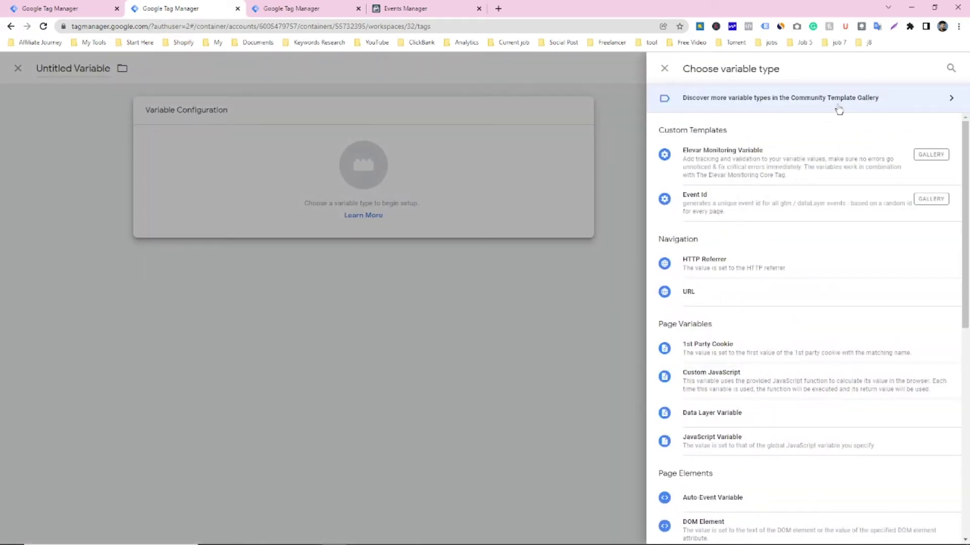
{"action": "left_click", "coordinate": [839, 109]}
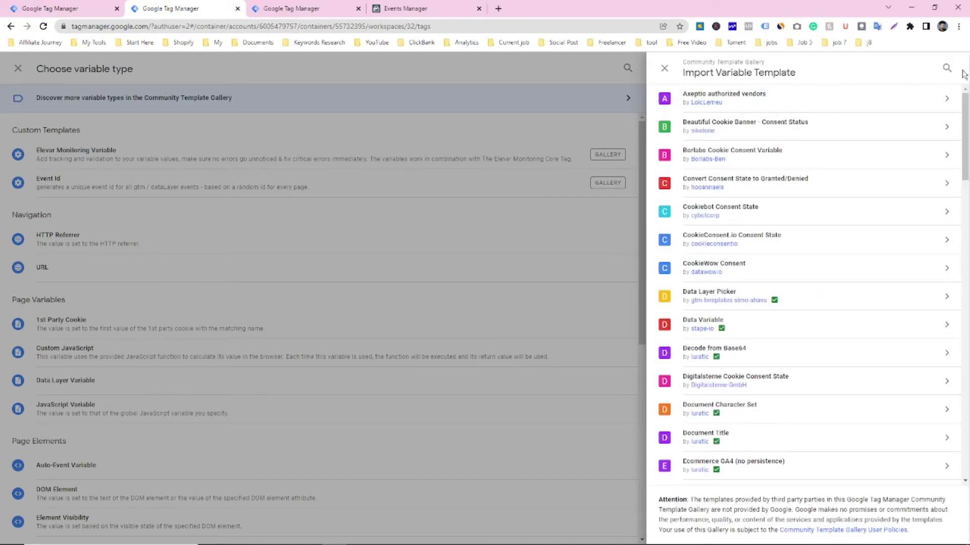
{"action": "left_click", "coordinate": [947, 67]}
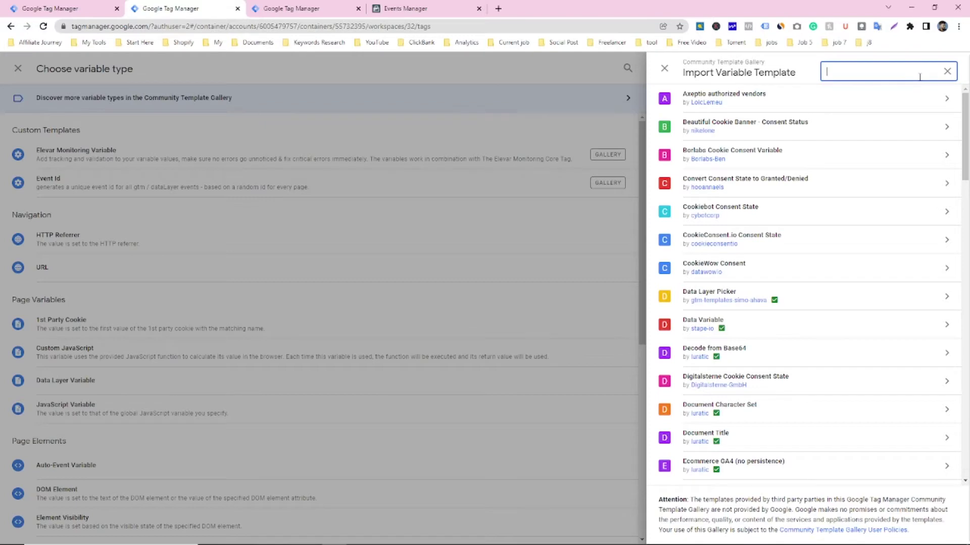
{"action": "type", "text": "even"}
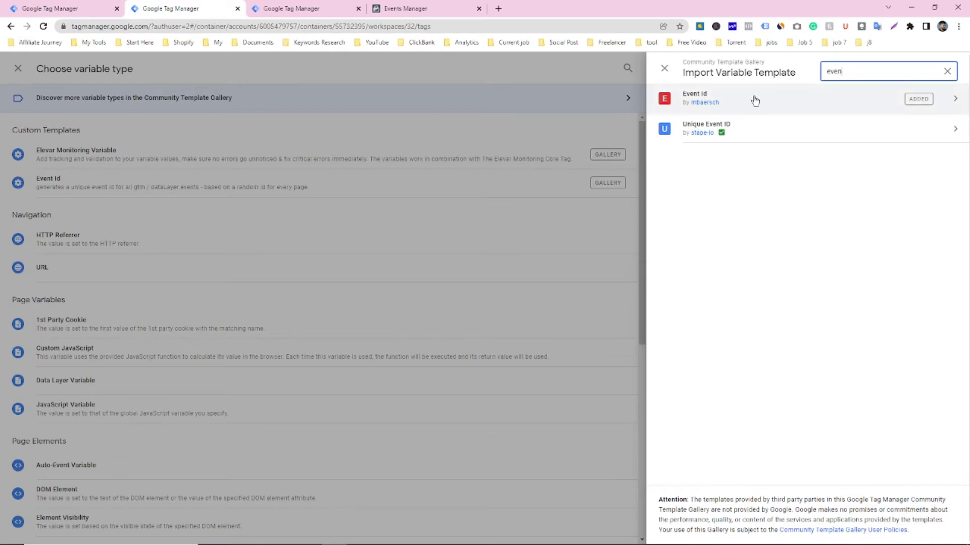
Close the gallery, abandon the untitled variable, and return to the BS- FB page view Tag
{"action": "left_click", "coordinate": [666, 70]}
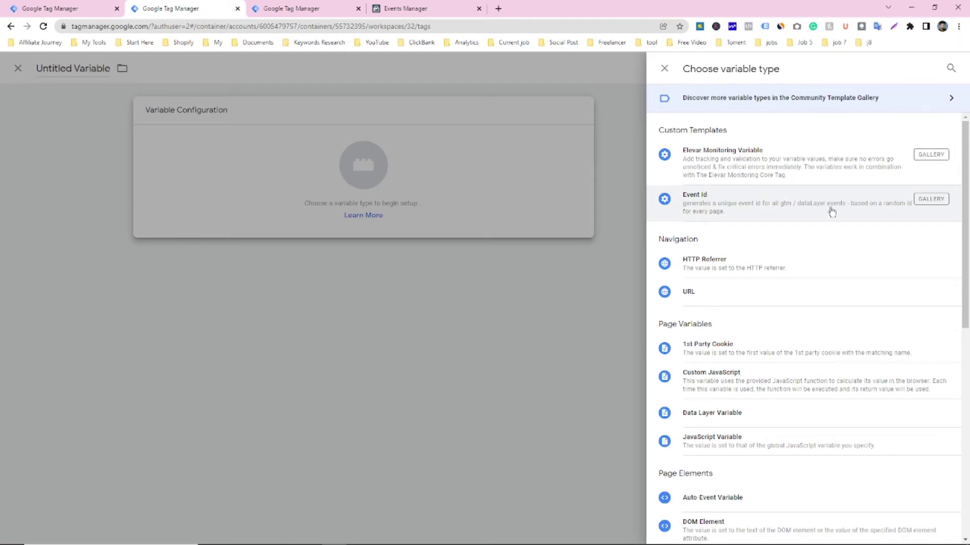
{"action": "left_click", "coordinate": [488, 190]}
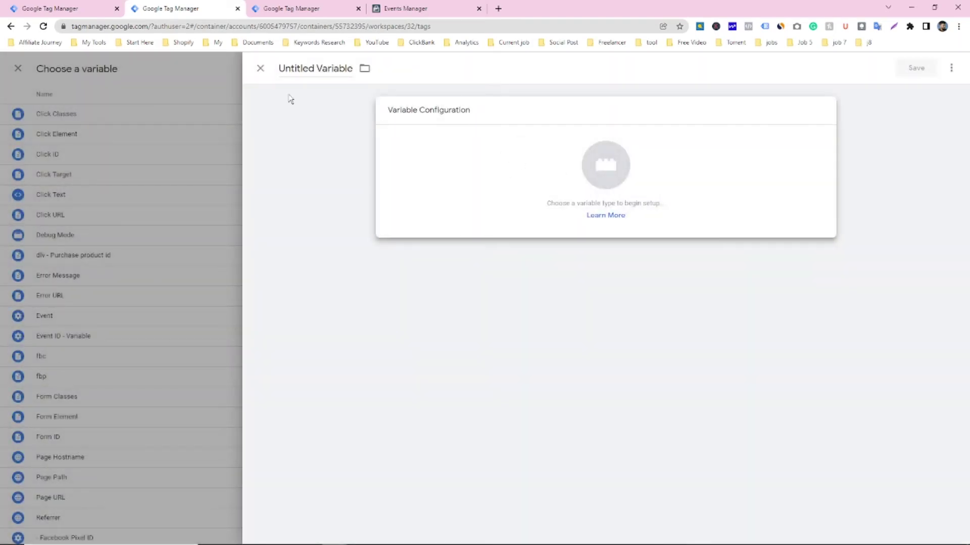
{"action": "left_click", "coordinate": [260, 68]}
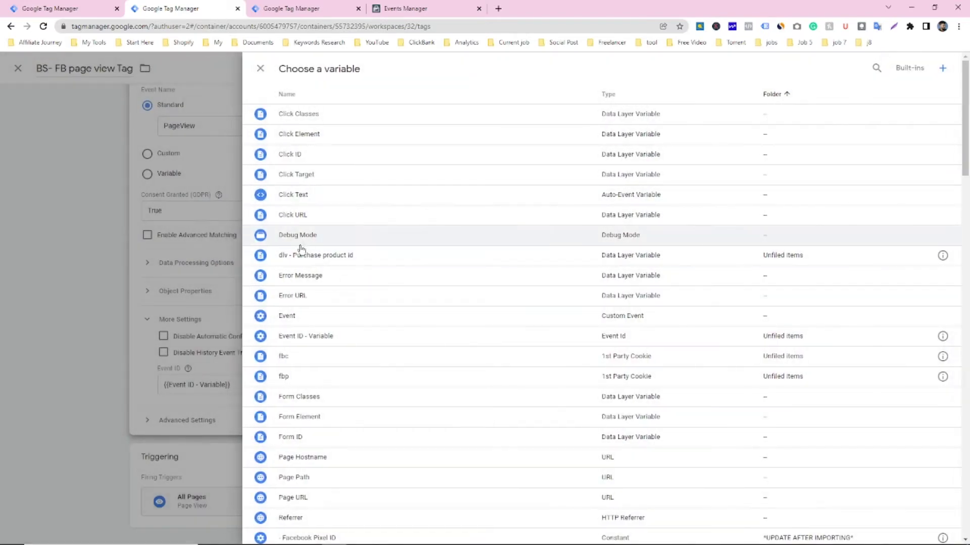
{"action": "scroll", "coordinate": [303, 279], "scroll_direction": "down", "scroll_amount": 3}
{"action": "left_click", "coordinate": [208, 255]}
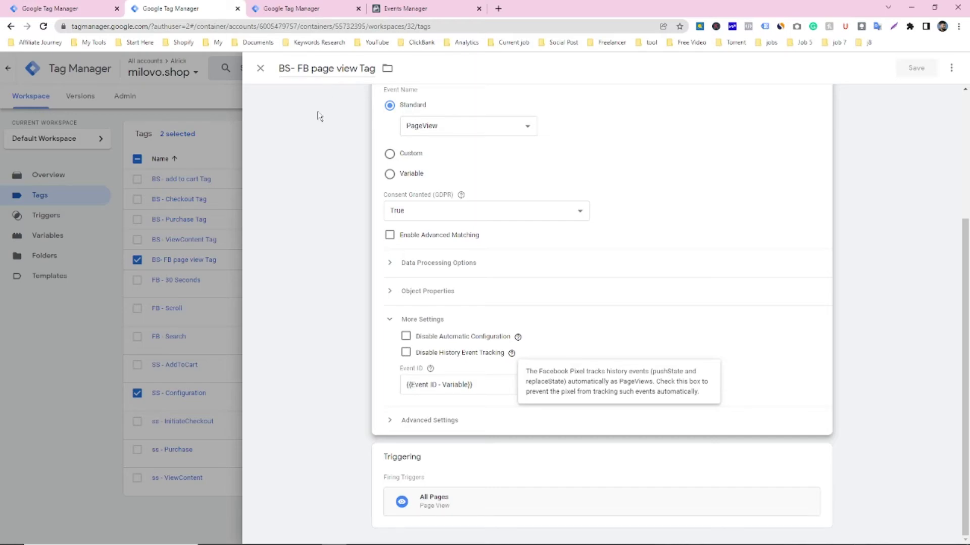
Leave the Facebook tag and review SS - Configuration's event_id field under Fields to Set
{"action": "left_click", "coordinate": [195, 221]}
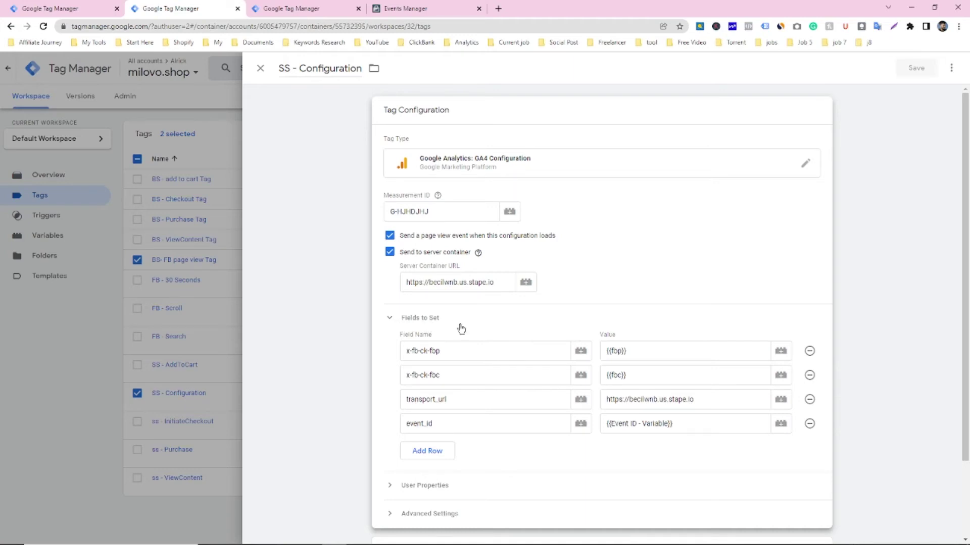
{"action": "scroll", "coordinate": [460, 326], "scroll_direction": "down", "scroll_amount": 3}
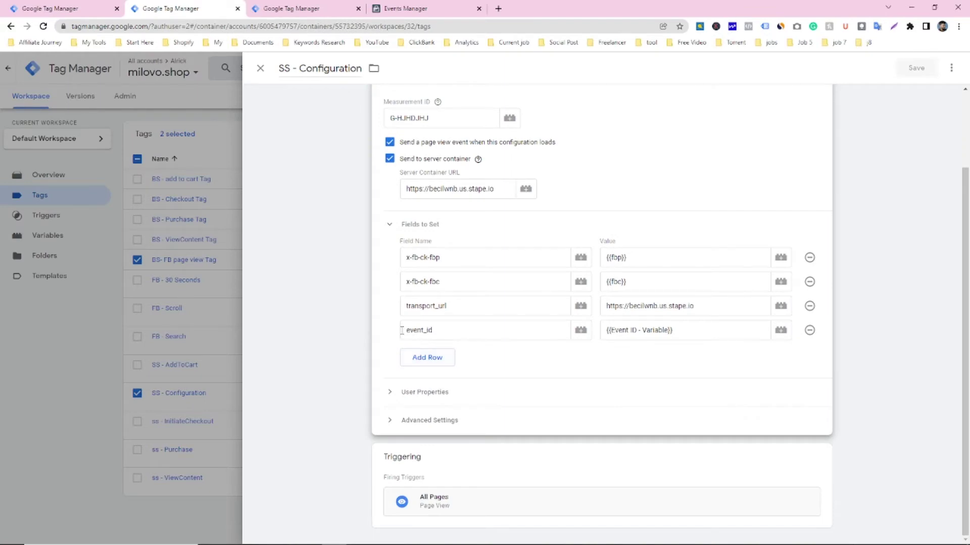
{"action": "double_click", "coordinate": [536, 331]}
{"action": "left_click", "coordinate": [640, 364]}
Add a test row set to {{Event ID - Variable}}, remove it, and discard the tag changes
{"action": "left_click", "coordinate": [420, 359]}
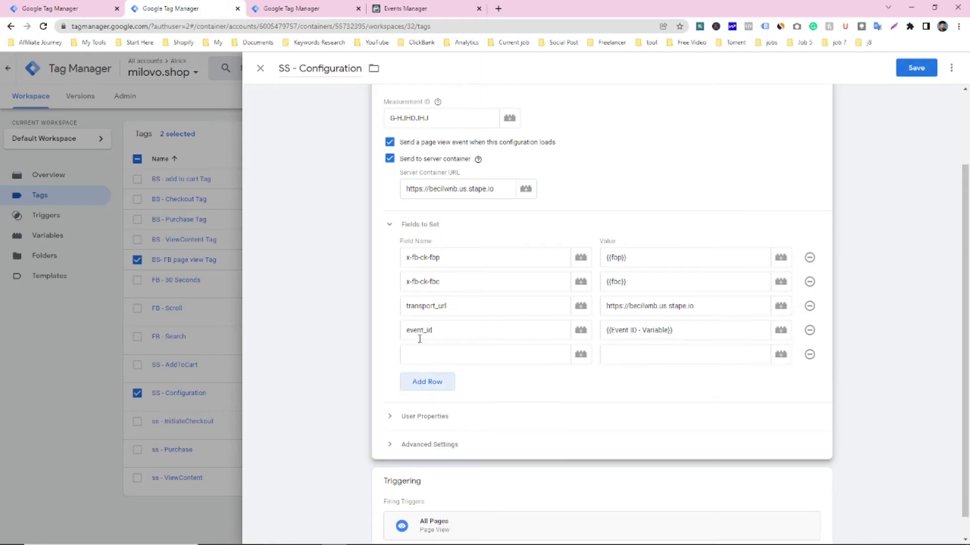
{"action": "left_click", "coordinate": [419, 336]}
{"action": "double_click", "coordinate": [420, 333]}
{"action": "left_click", "coordinate": [442, 356]}
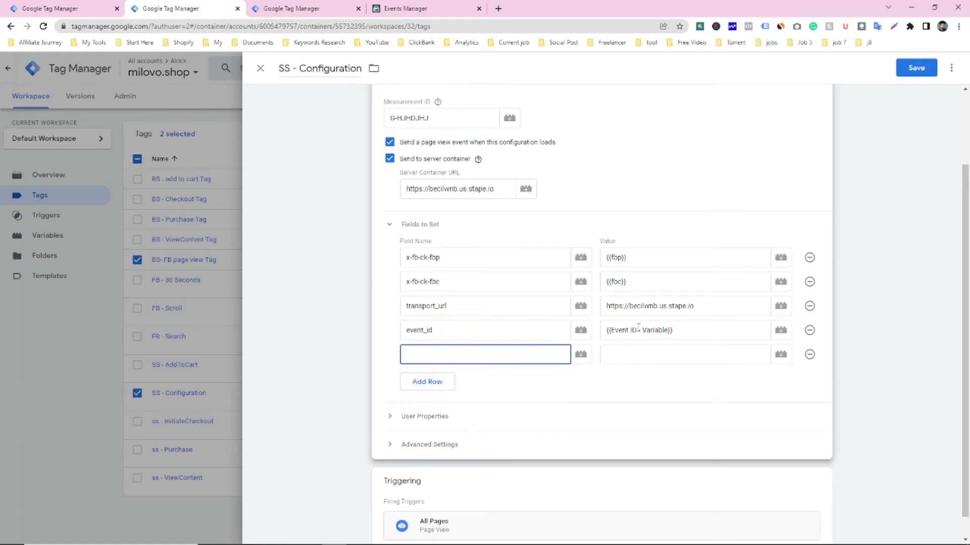
{"action": "left_click", "coordinate": [781, 356]}
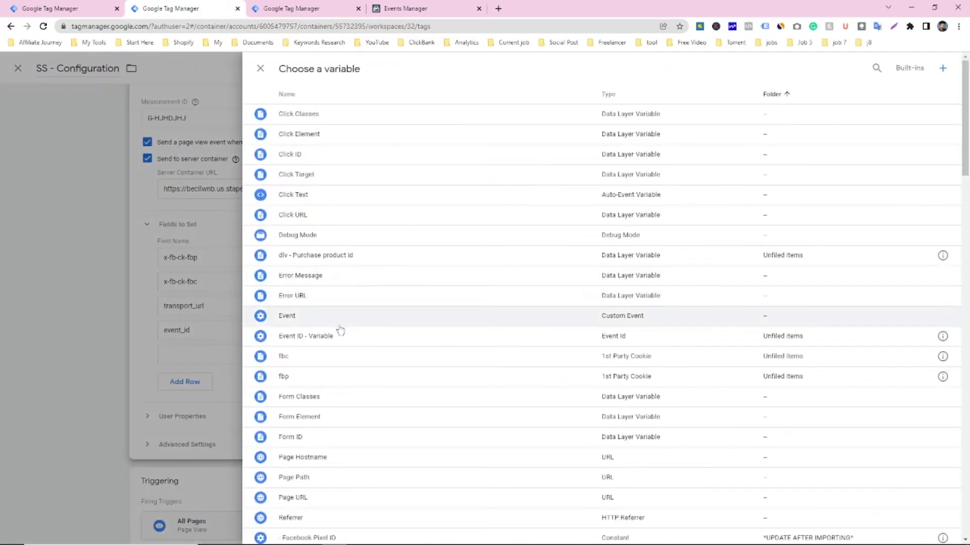
{"action": "left_click", "coordinate": [340, 333]}
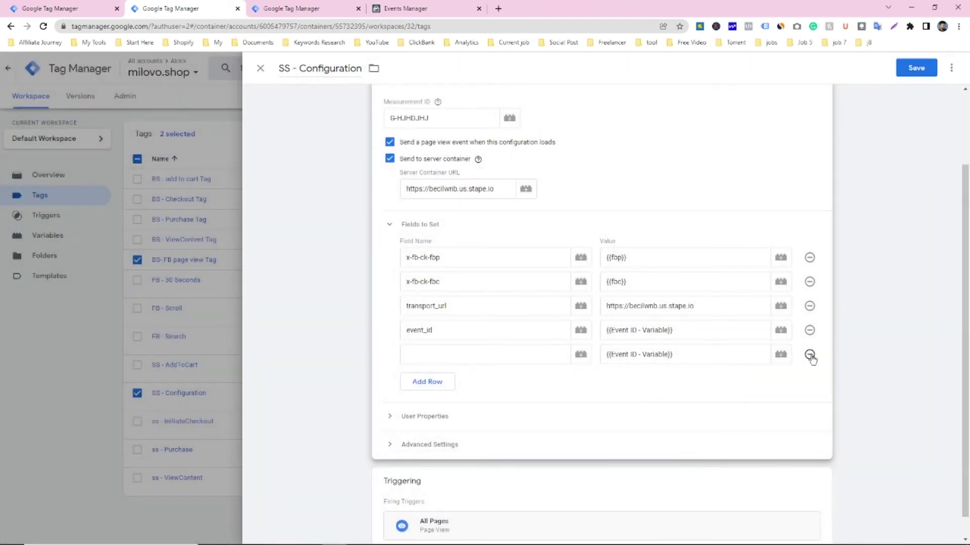
{"action": "left_click", "coordinate": [809, 356]}
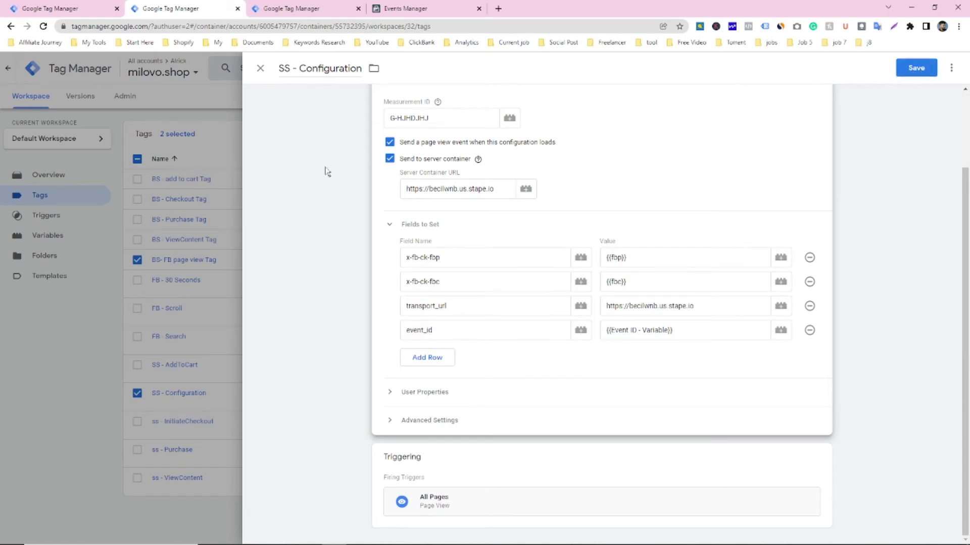
{"action": "left_click", "coordinate": [167, 191]}
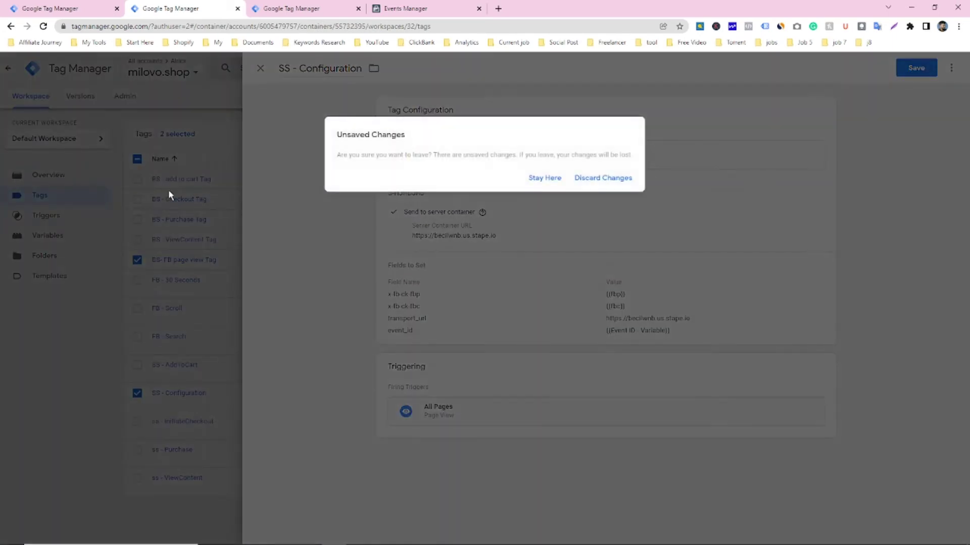
{"action": "left_click", "coordinate": [581, 181]}
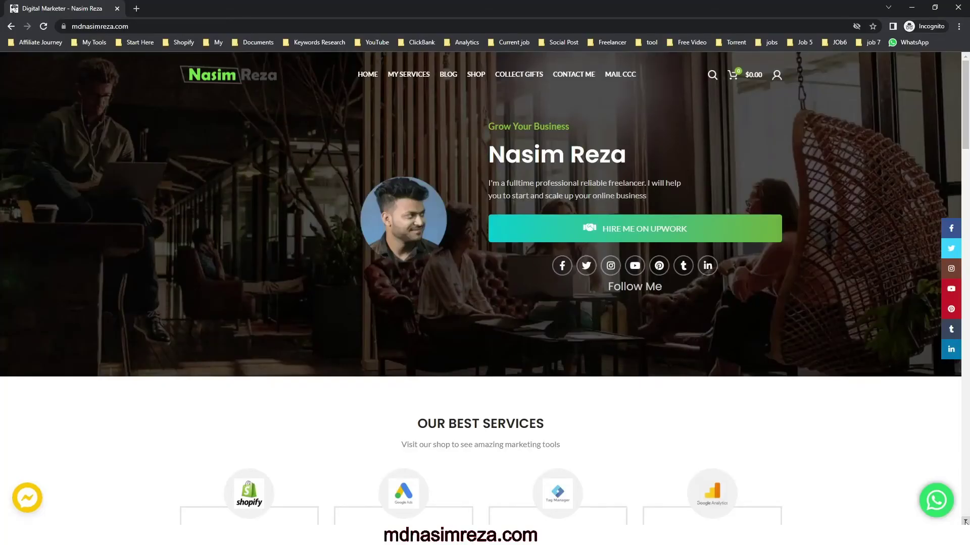
Scroll the mdnasimreza.com page to its footer, then switch to the regular browser's Upwork profile
{"action": "scroll", "coordinate": [480, 288], "scroll_direction": "down", "scroll_amount": 10}
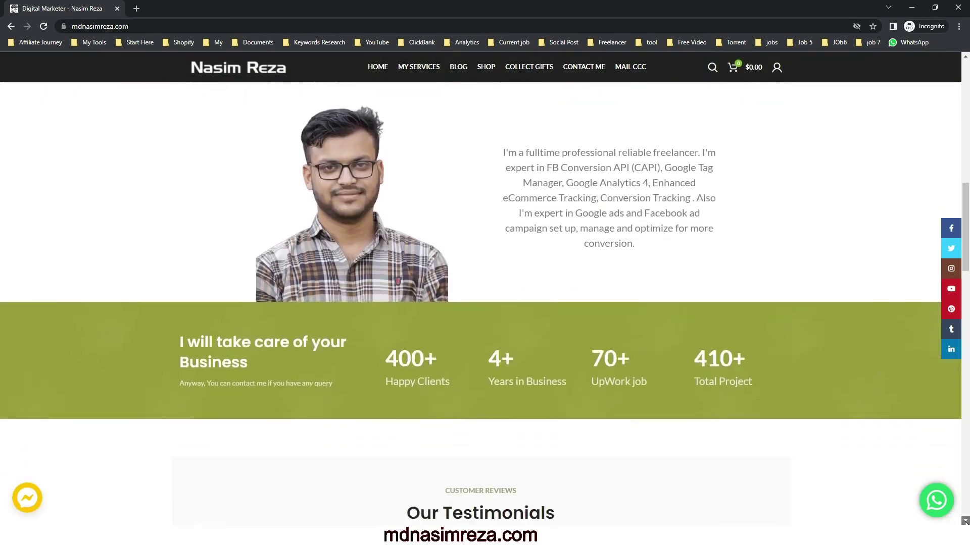
{"action": "scroll", "coordinate": [480, 288], "scroll_direction": "down", "scroll_amount": 12}
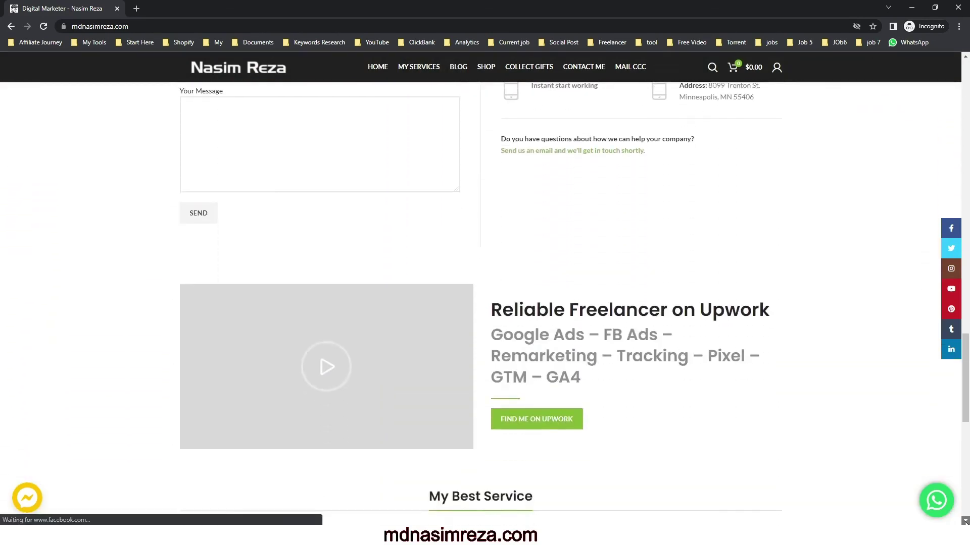
{"action": "scroll", "coordinate": [964, 522], "scroll_direction": "down", "scroll_amount": 10}
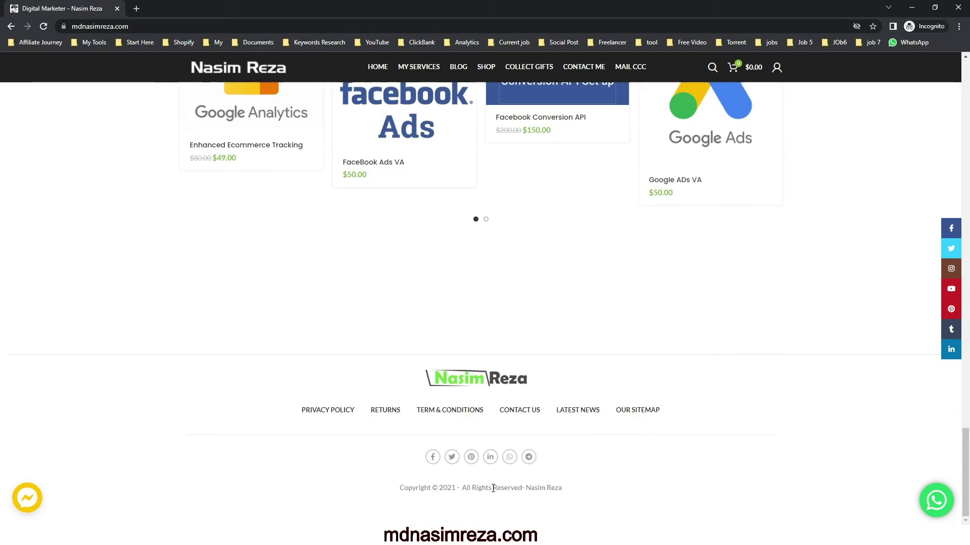
{"action": "key", "text": "alt+Tab"}
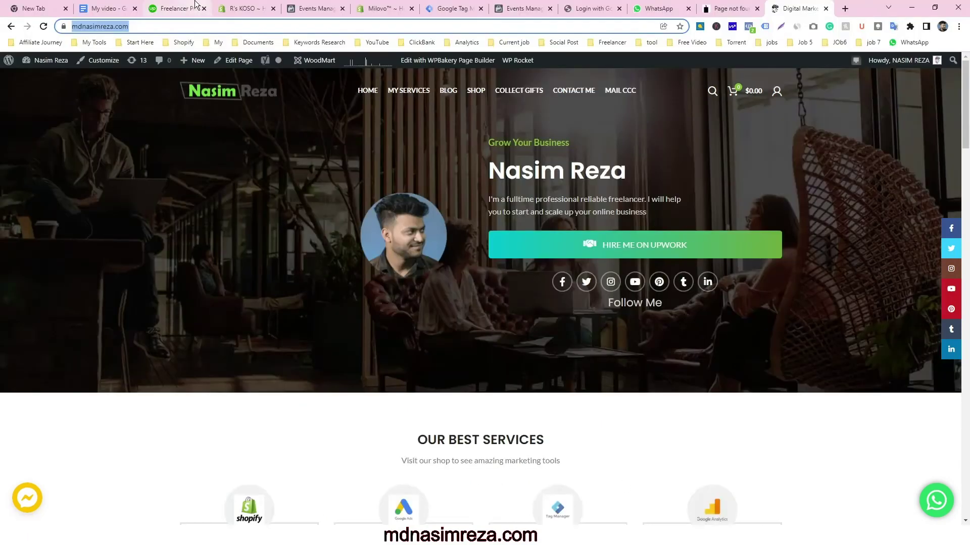
{"action": "left_click", "coordinate": [182, 8]}
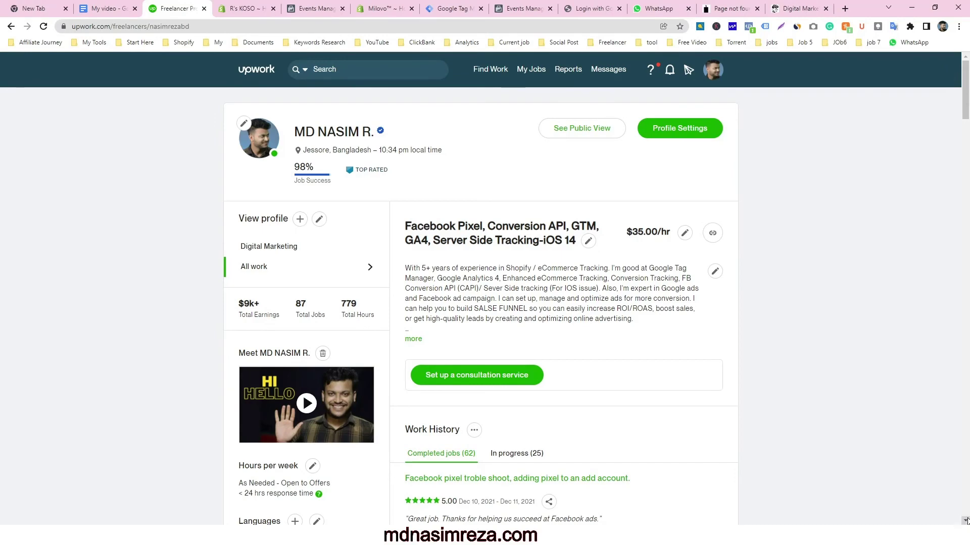
Scroll the Upwork freelancer profile down through work history to Other Experiences
{"action": "left_click_drag", "start_coordinate": [965, 521], "coordinate": [965, 522]}
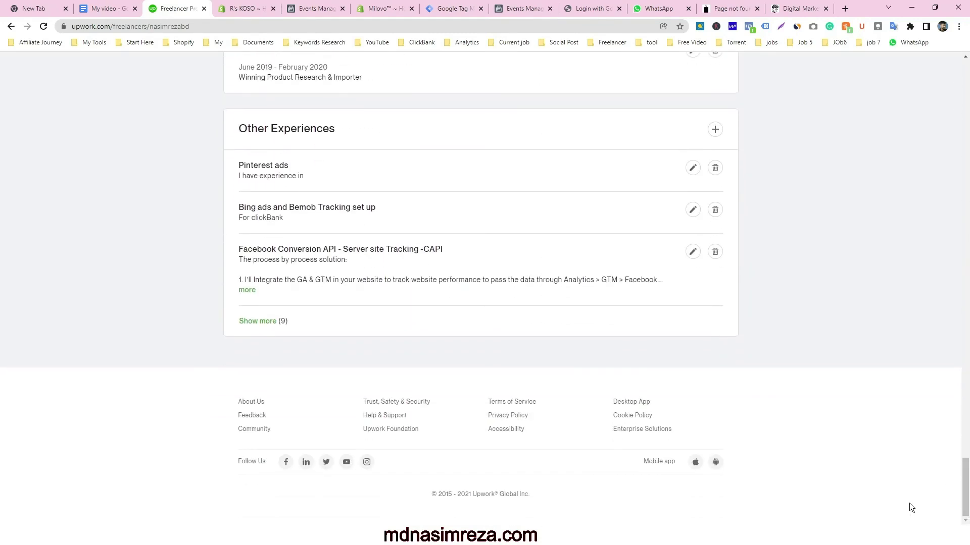